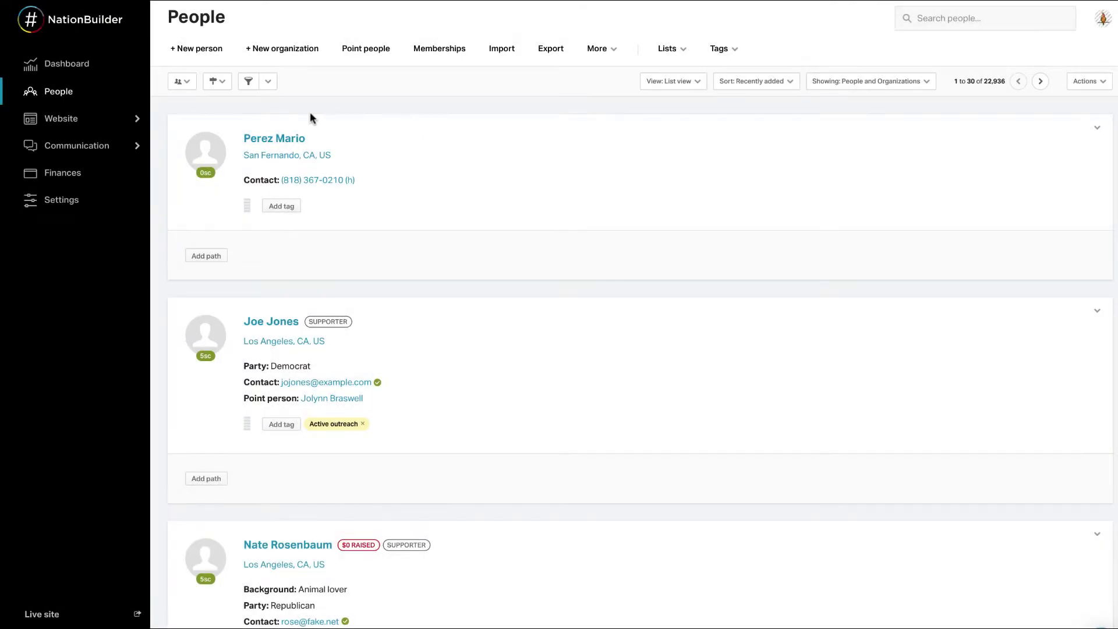
left_click(249, 82)
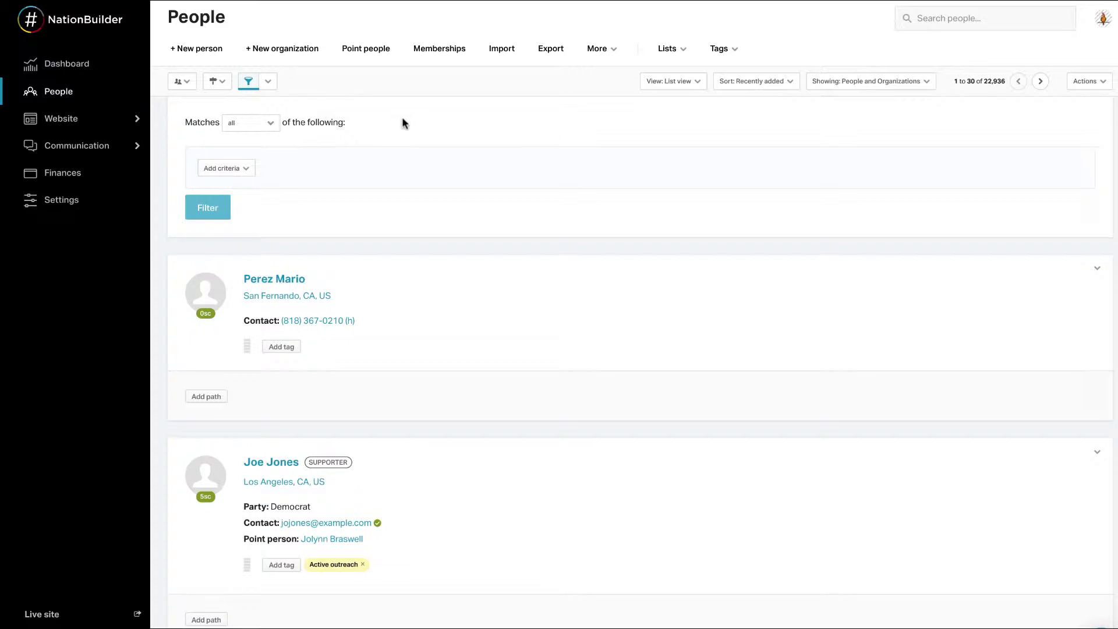
left_click(269, 127)
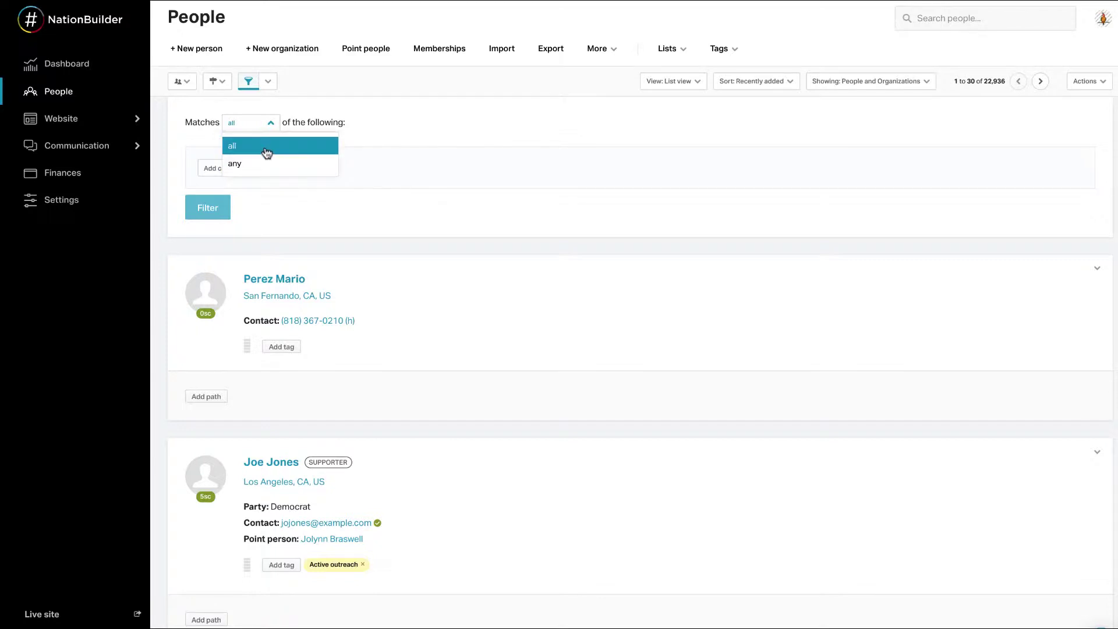
left_click(372, 143)
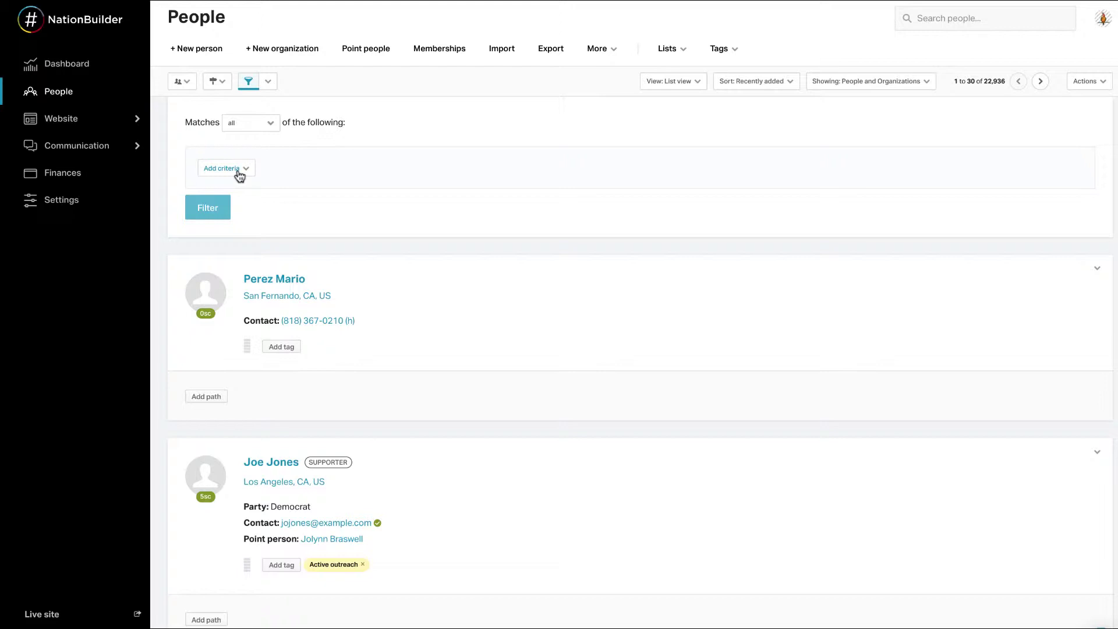
Add a Point person criterion to the People filter and set it to the chosen staff member
left_click(238, 172)
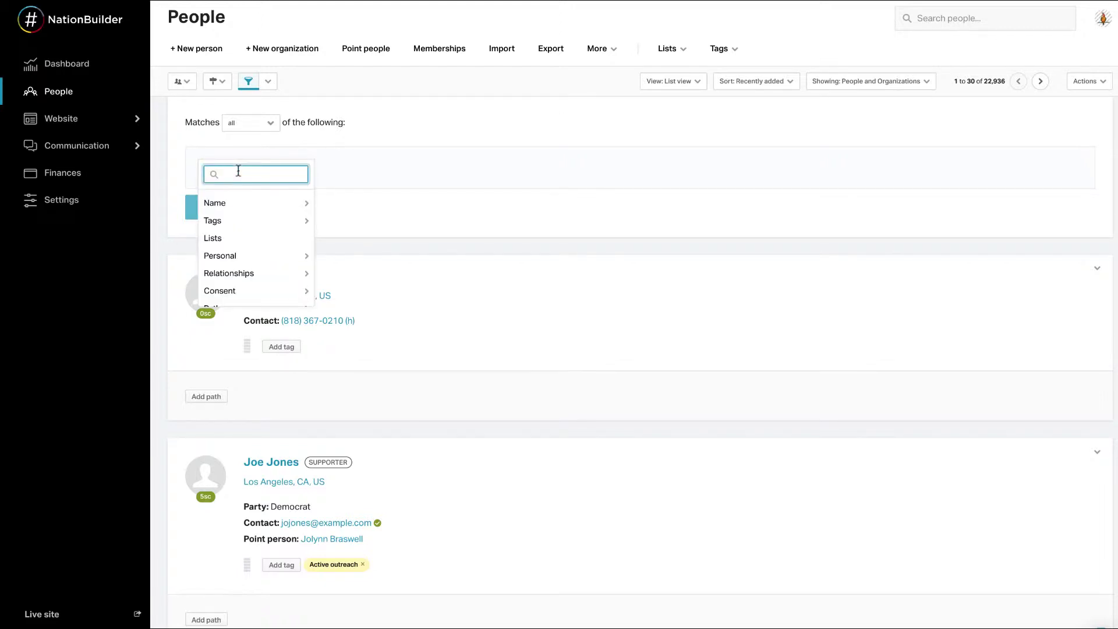
type("poin")
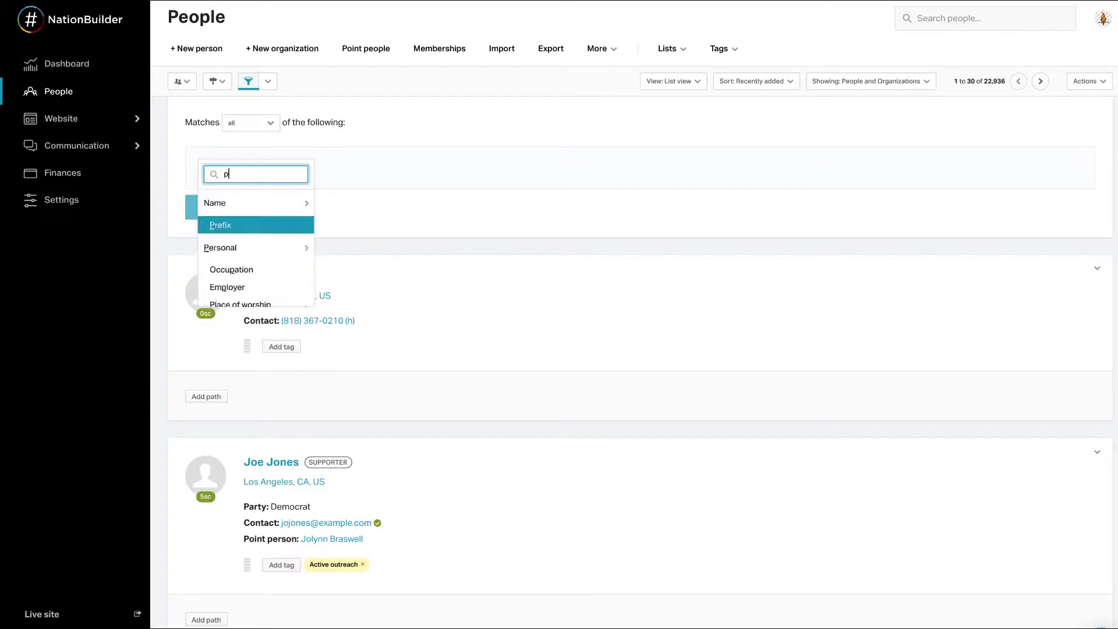
key("BackSpace")
key("BackSpace")
key("BackSpace")
key("BackSpace")
scroll(243, 269, "down", 3)
left_click(236, 238)
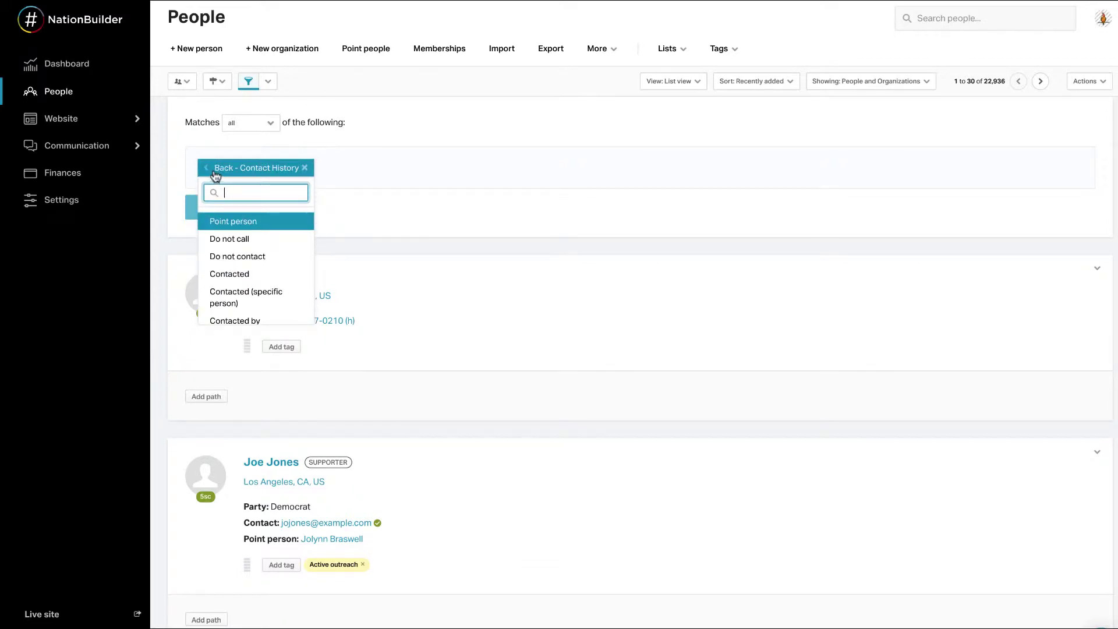
left_click(214, 171)
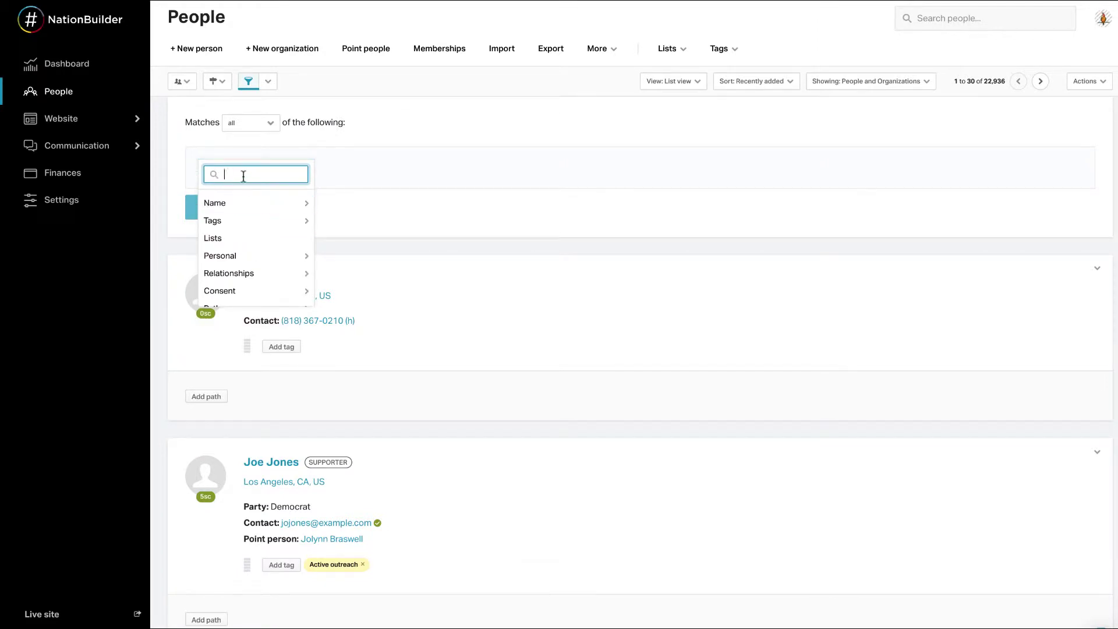
type("point")
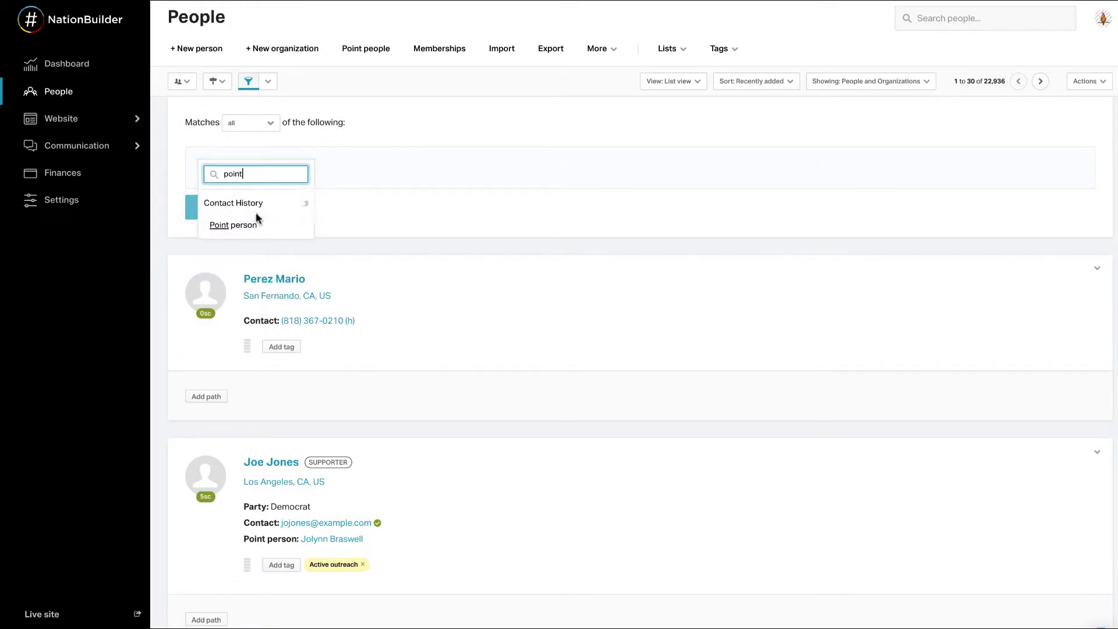
left_click(257, 227)
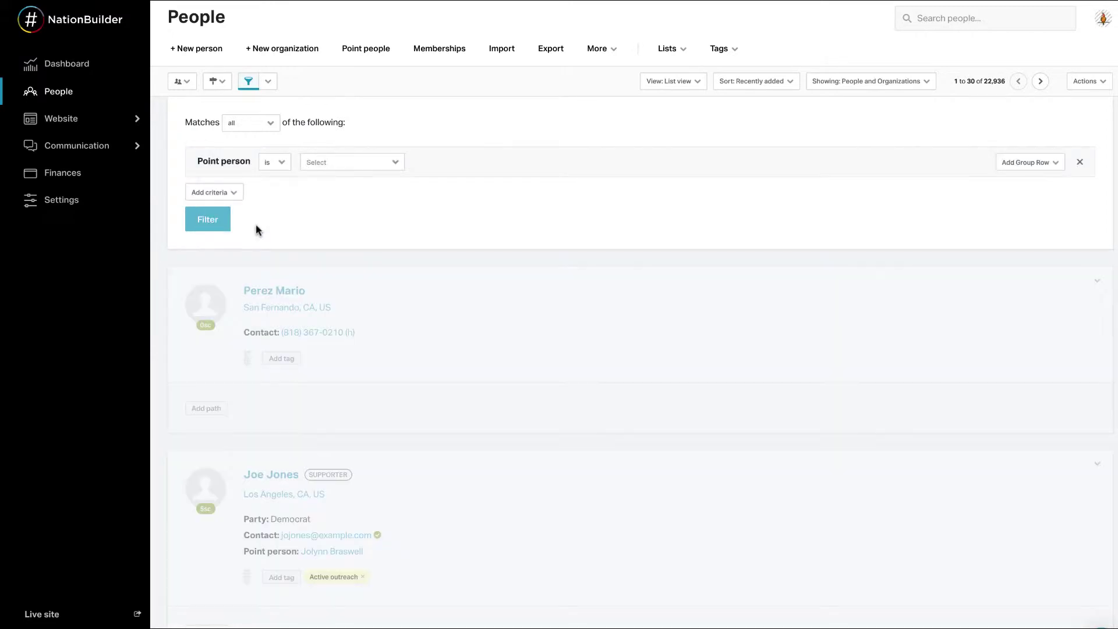
left_click(376, 163)
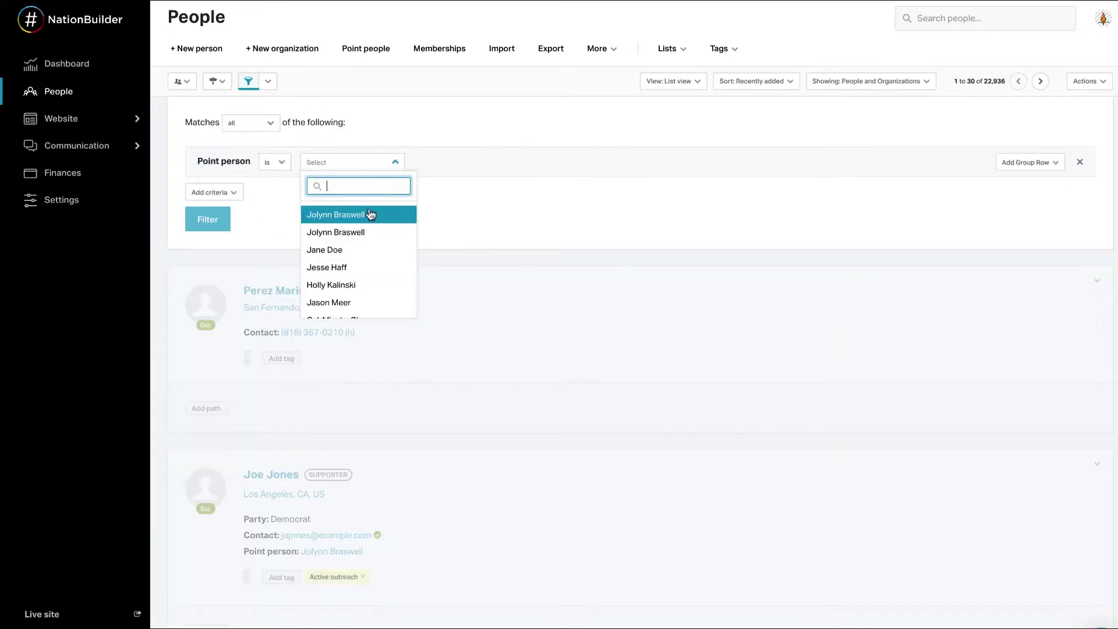
left_click(370, 215)
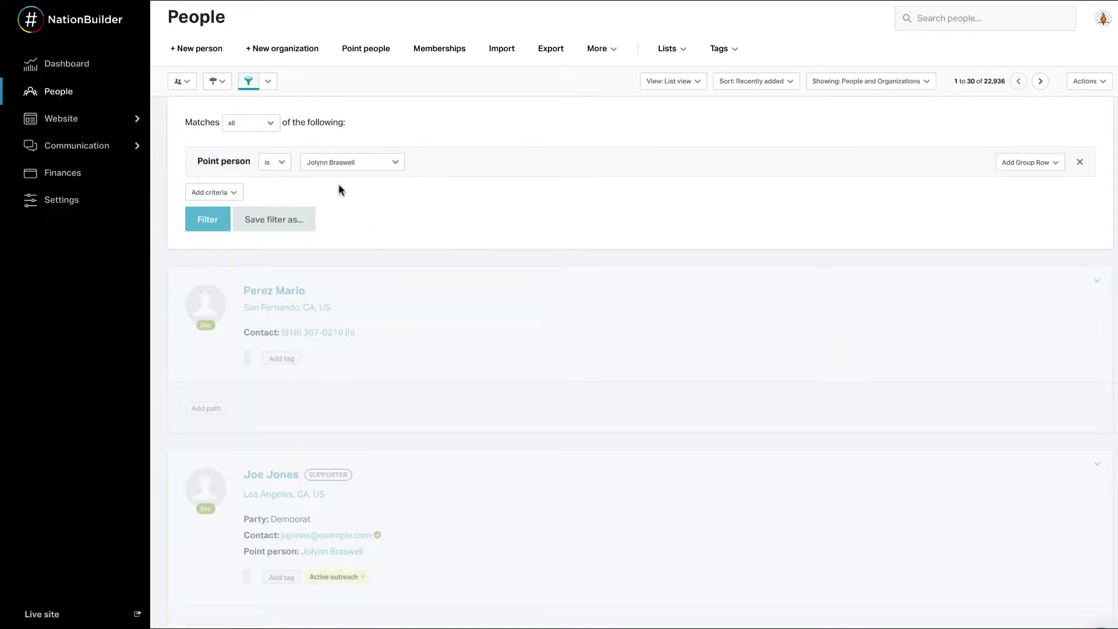
Add a Step is overdue condition to the filter
left_click(209, 192)
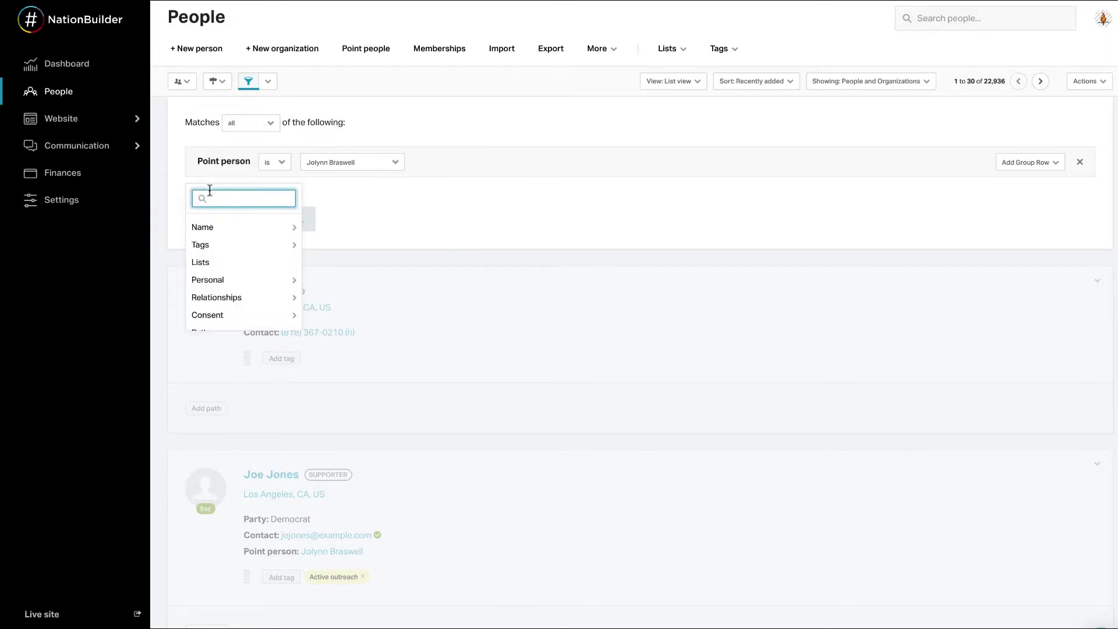
type("over")
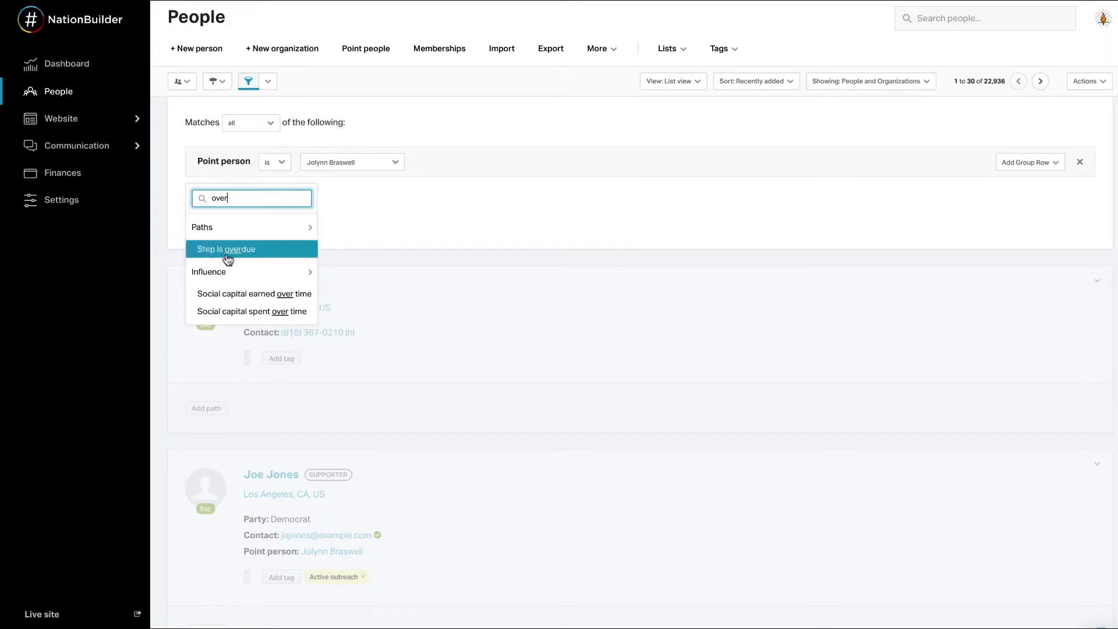
left_click(227, 250)
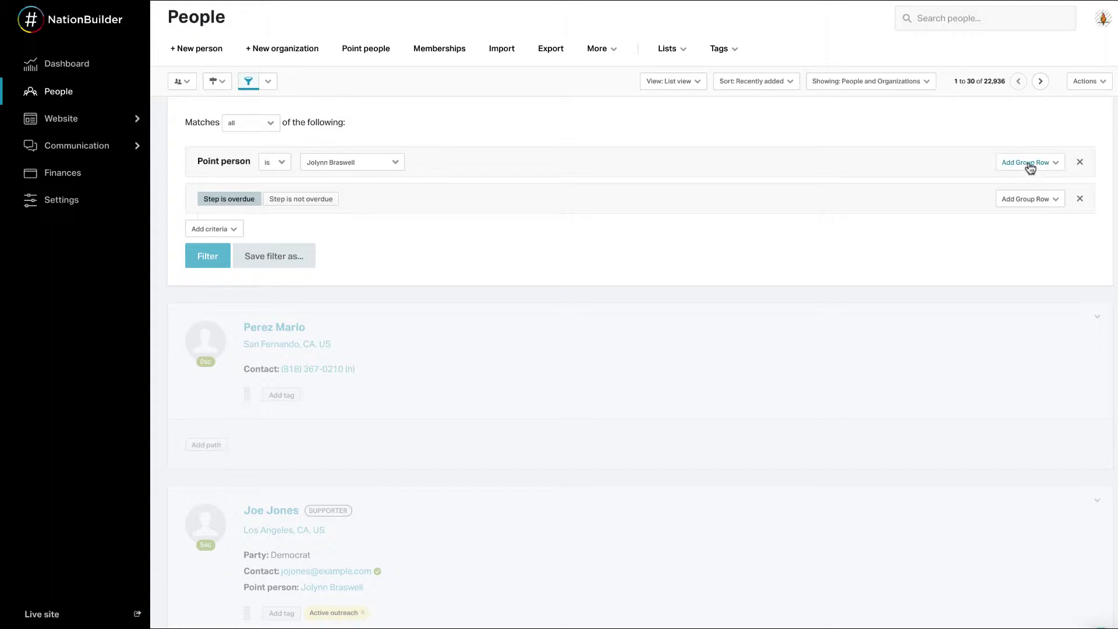
Add two grouped Point person rows, each set to a different person
left_click(1030, 168)
type("point")
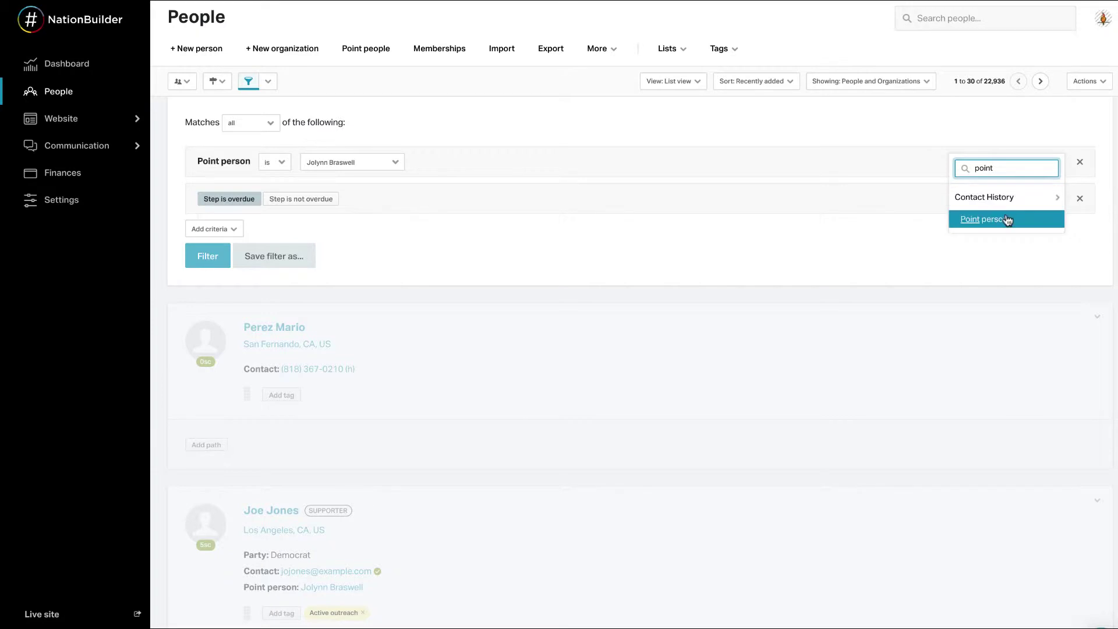
left_click(1006, 219)
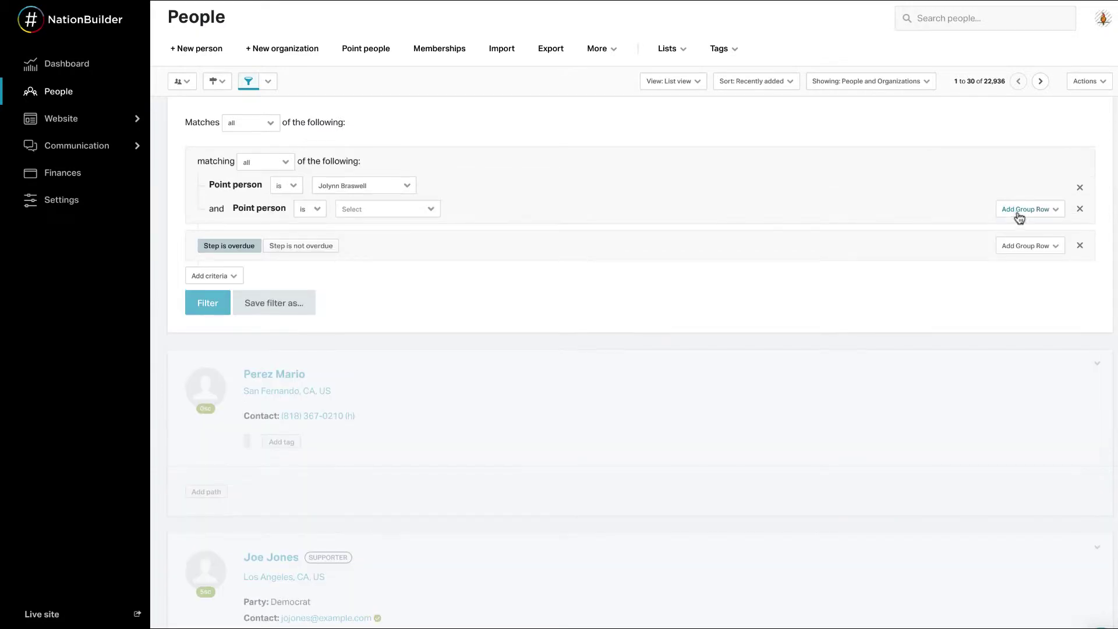
left_click(1019, 214)
type("point")
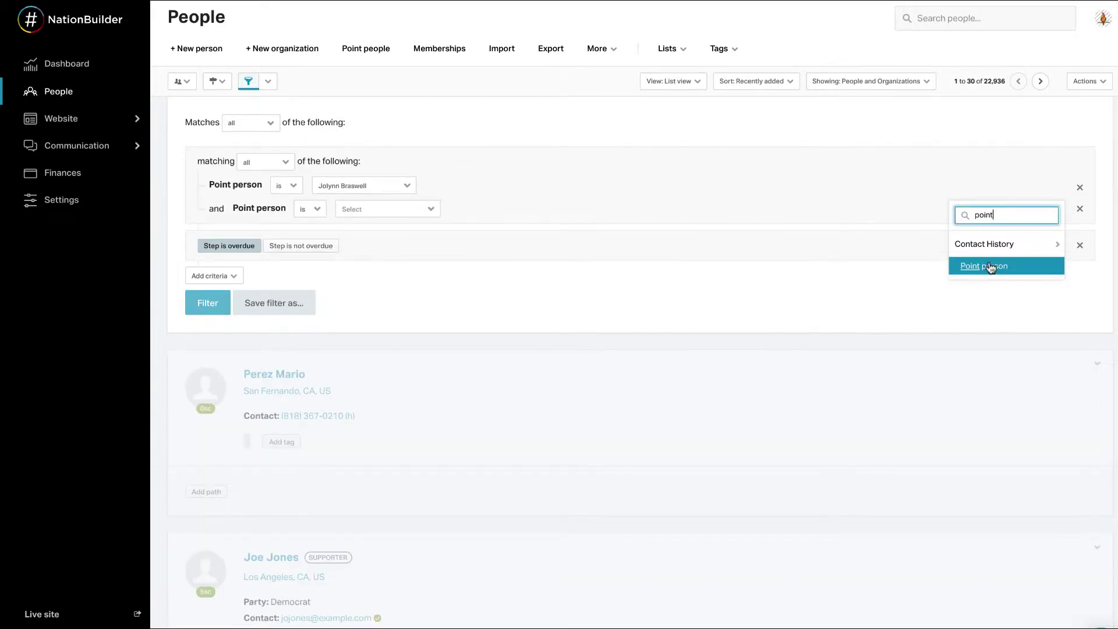
left_click(998, 266)
left_click(376, 210)
left_click(376, 348)
left_click(365, 232)
left_click(367, 320)
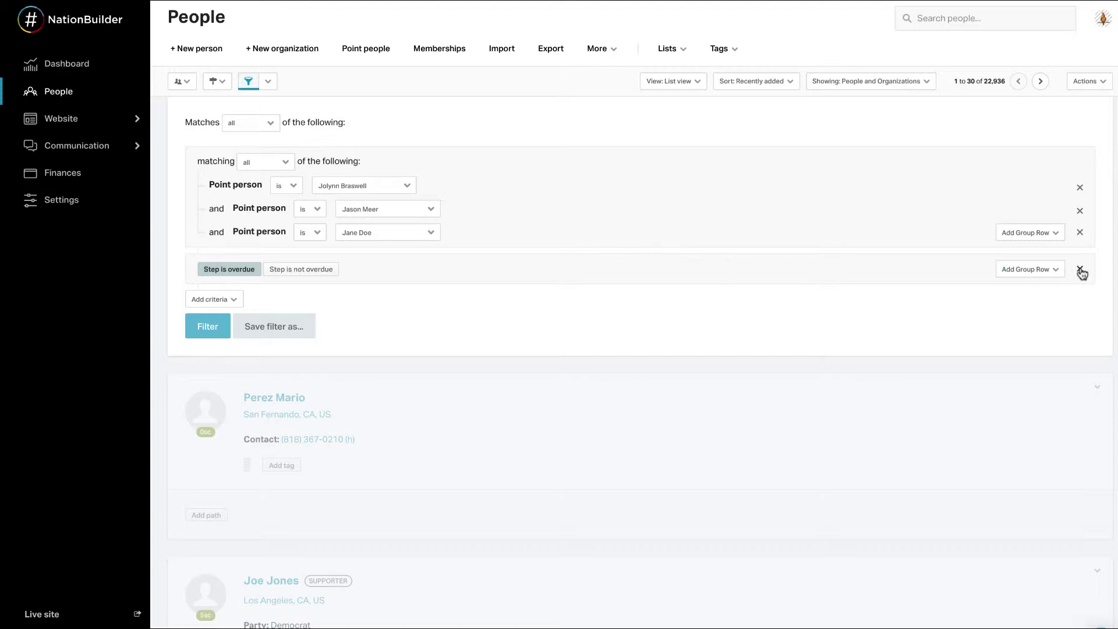
Remove the Step is overdue row and both extra Point person rows
left_click(1081, 271)
left_click(1082, 236)
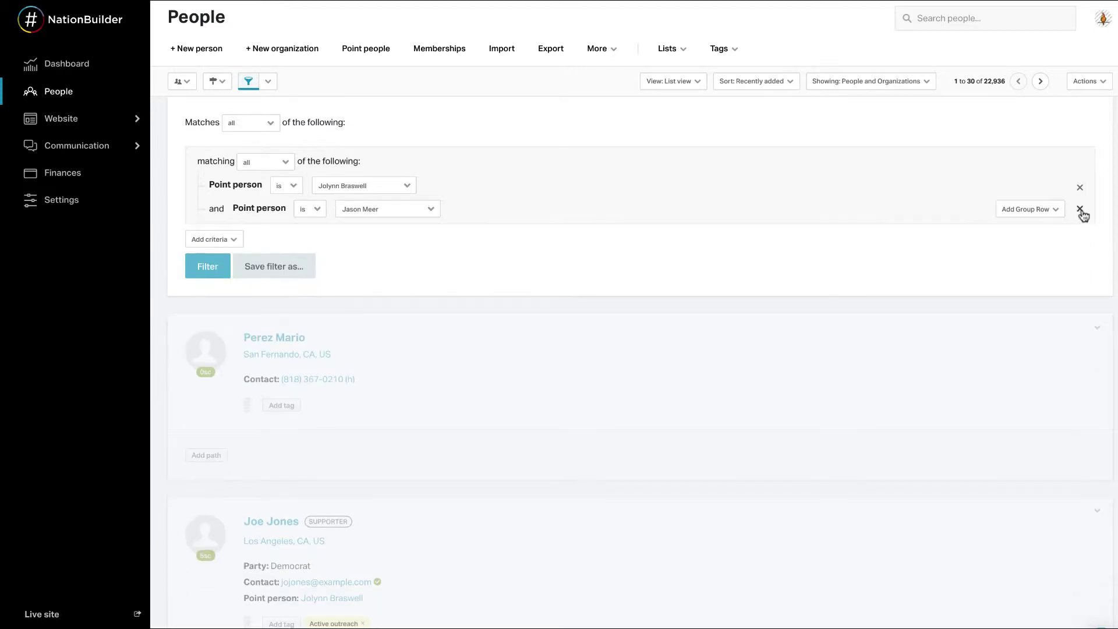
left_click(1082, 213)
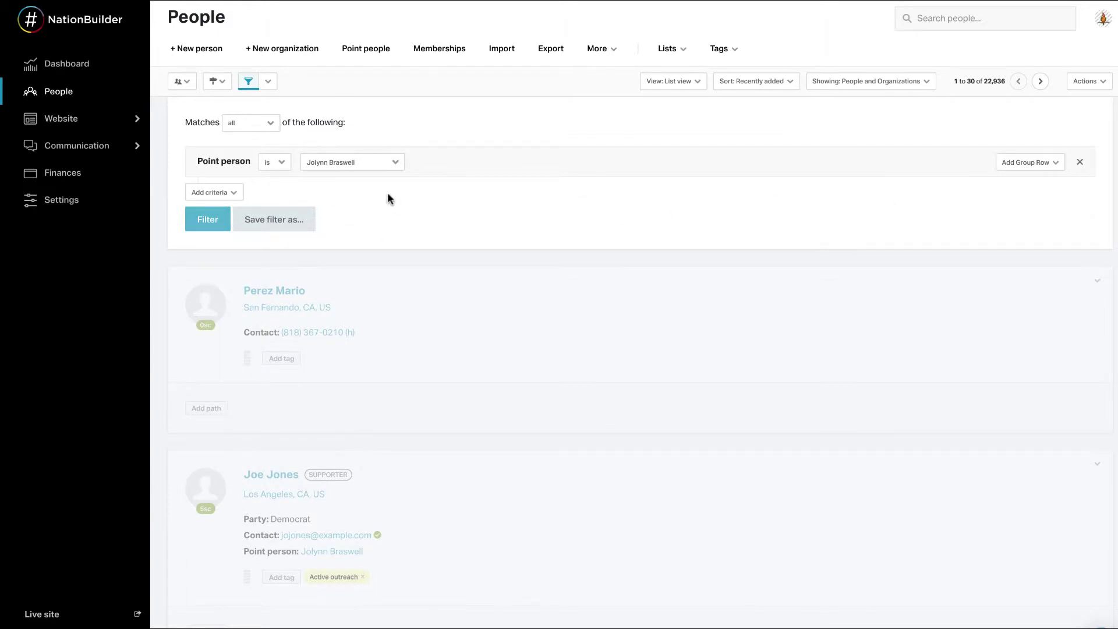
Run the point-person filter and scroll through the 3 matching people
left_click(214, 221)
scroll(615, 249, "down", 4)
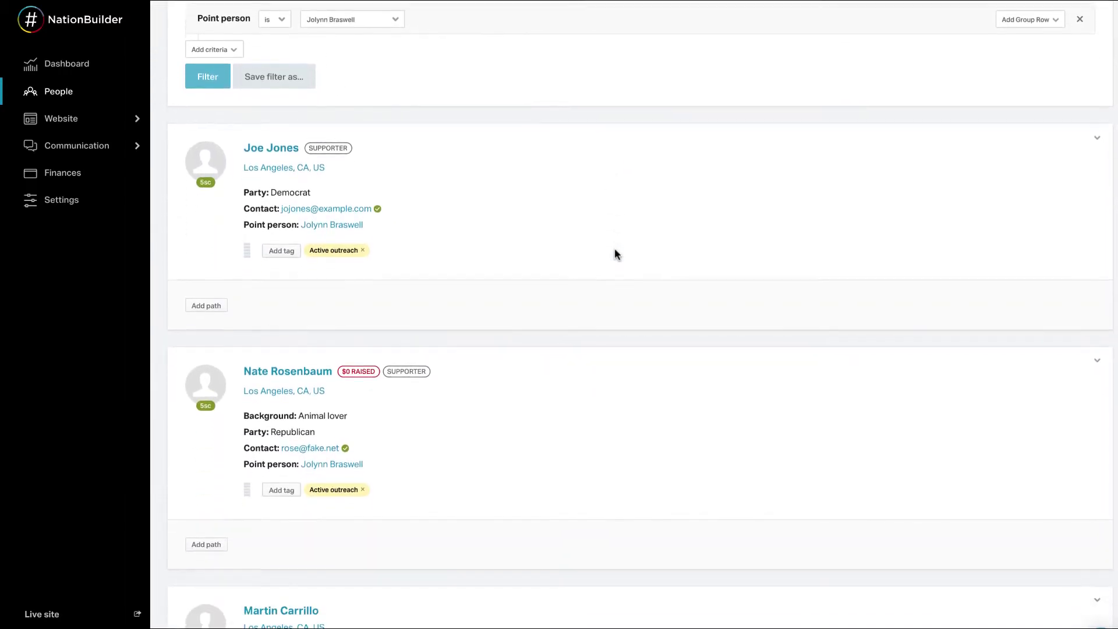
scroll(615, 253, "up", 5)
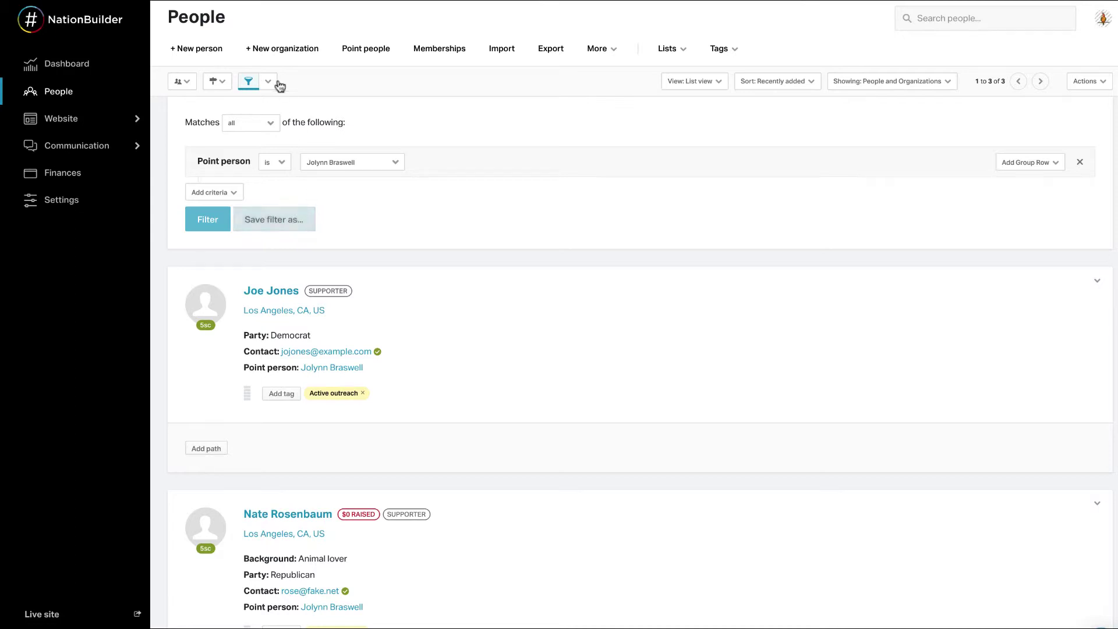
Enter 'rally-feb' as the tag in the Rally-Feb-Attendee saved filter, then return to People
left_click(268, 83)
scroll(317, 192, "down", 4)
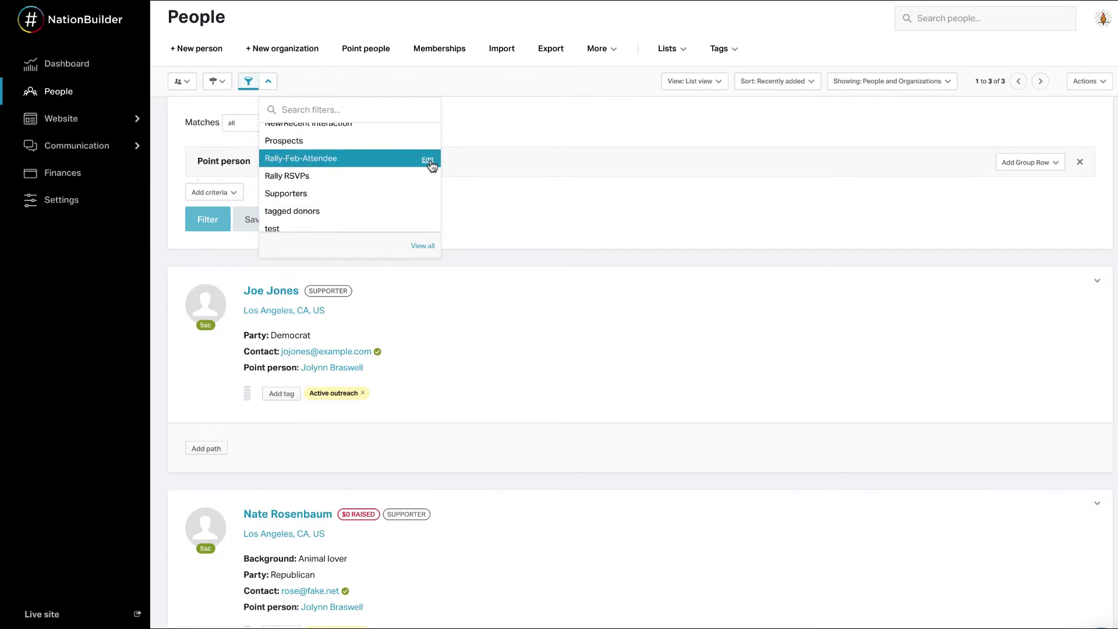
left_click(429, 161)
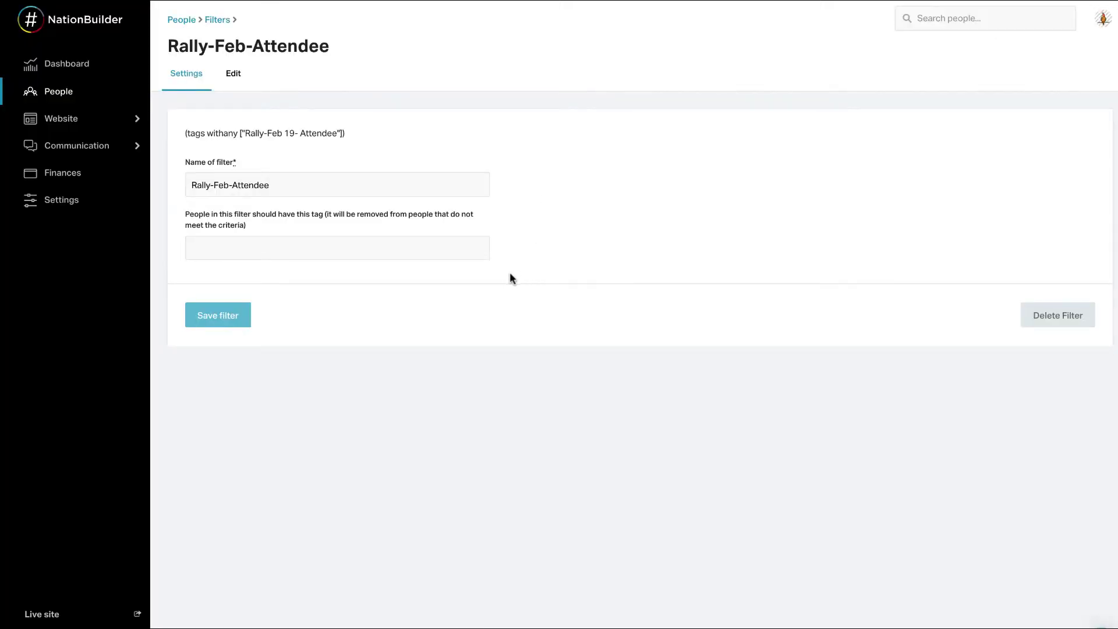
left_click(296, 248)
type("rally-feb")
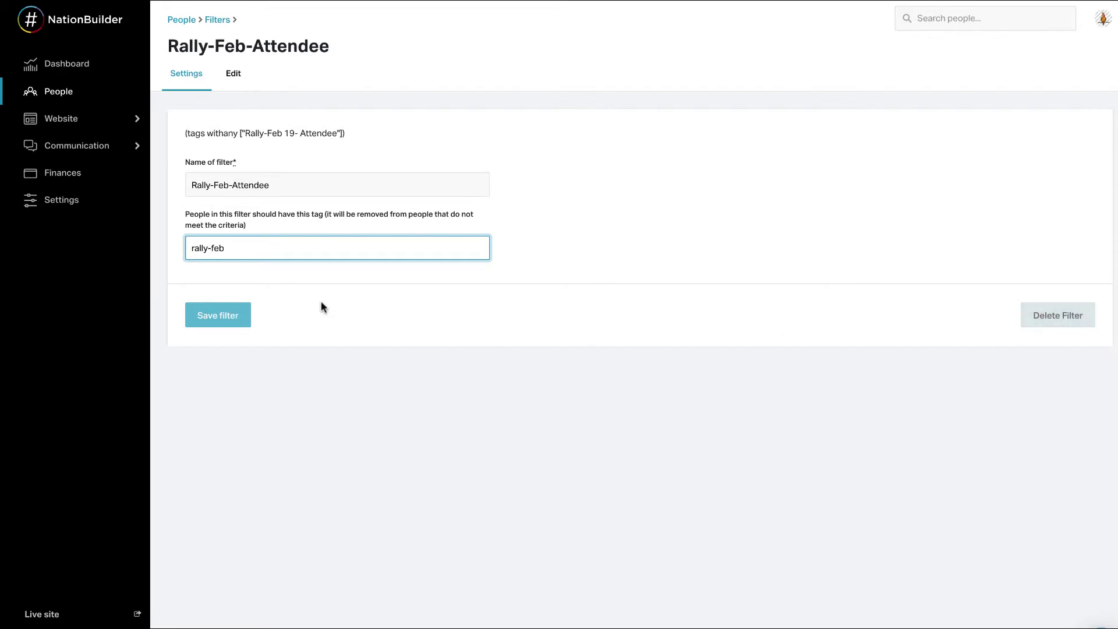
left_click(370, 67)
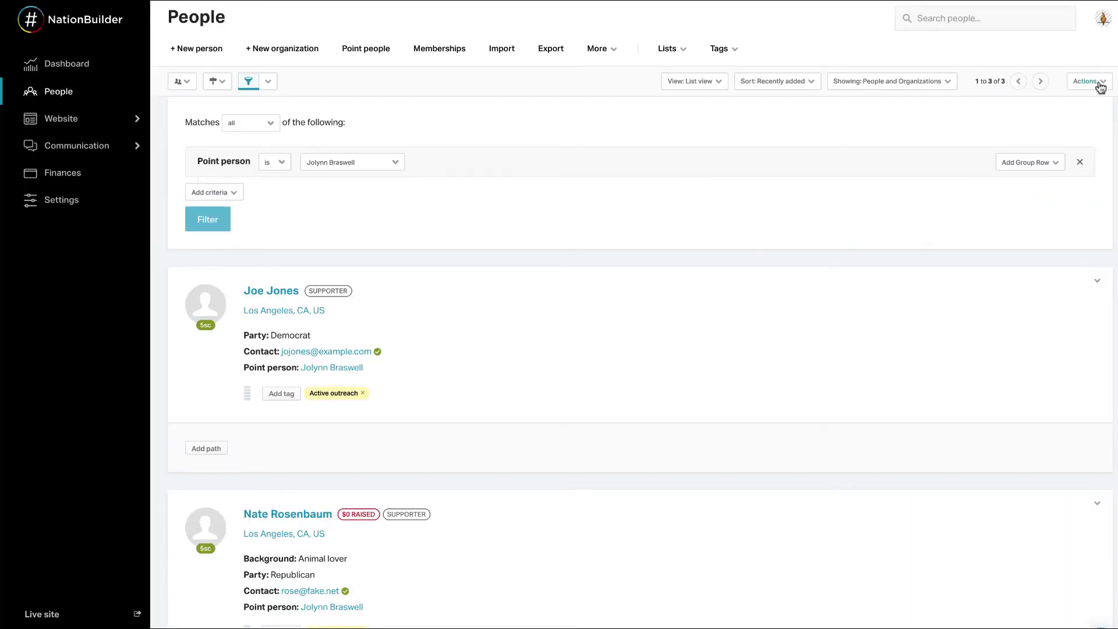
Open the Actions menu for the 3 filtered people and dismiss it unused
left_click(1099, 86)
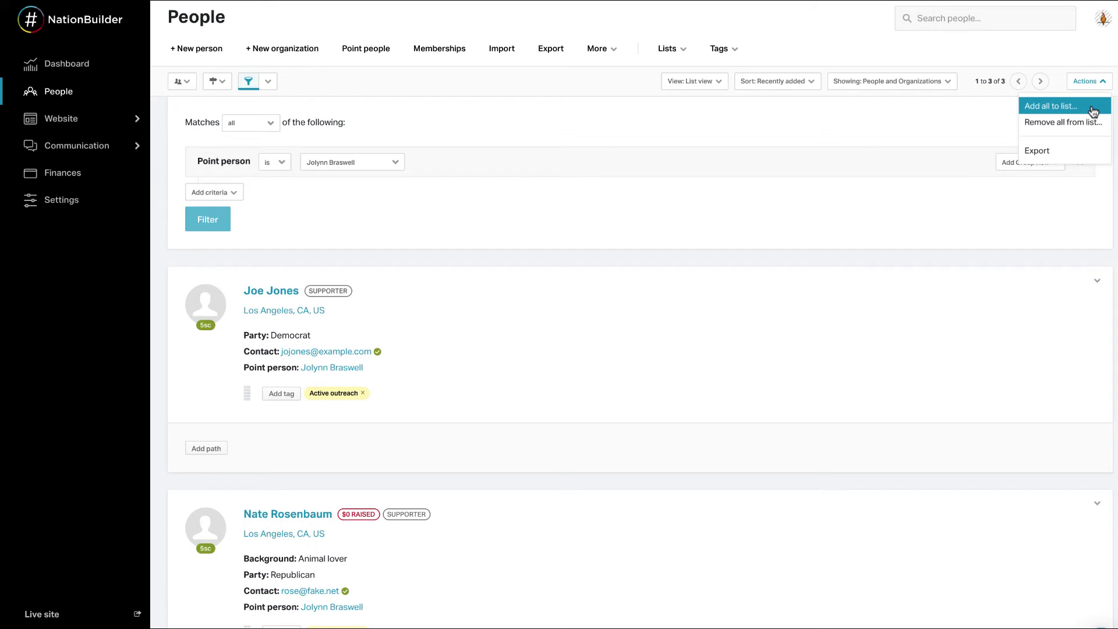
left_click(764, 113)
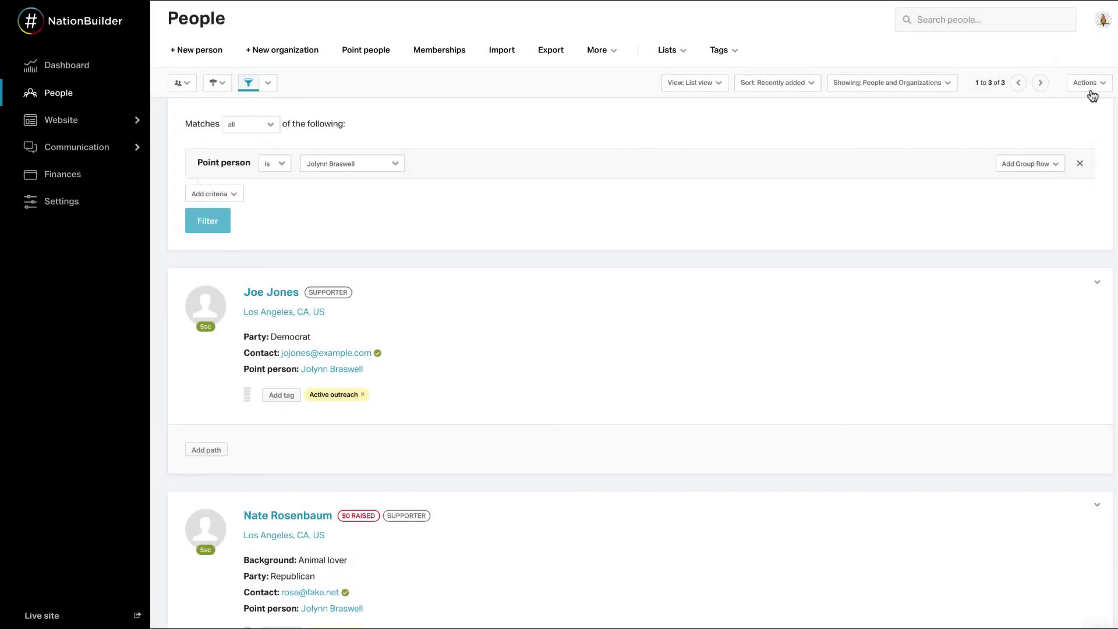
Export the filtered people to CSV with only Unique IDs and Name fields
left_click(1091, 83)
left_click(1049, 156)
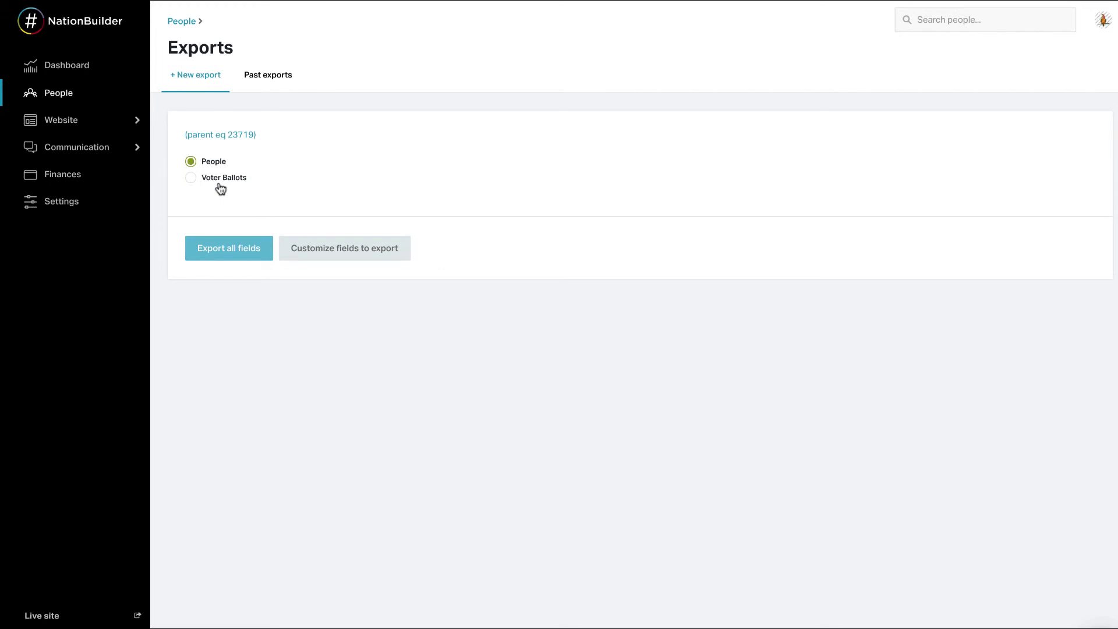
left_click(350, 262)
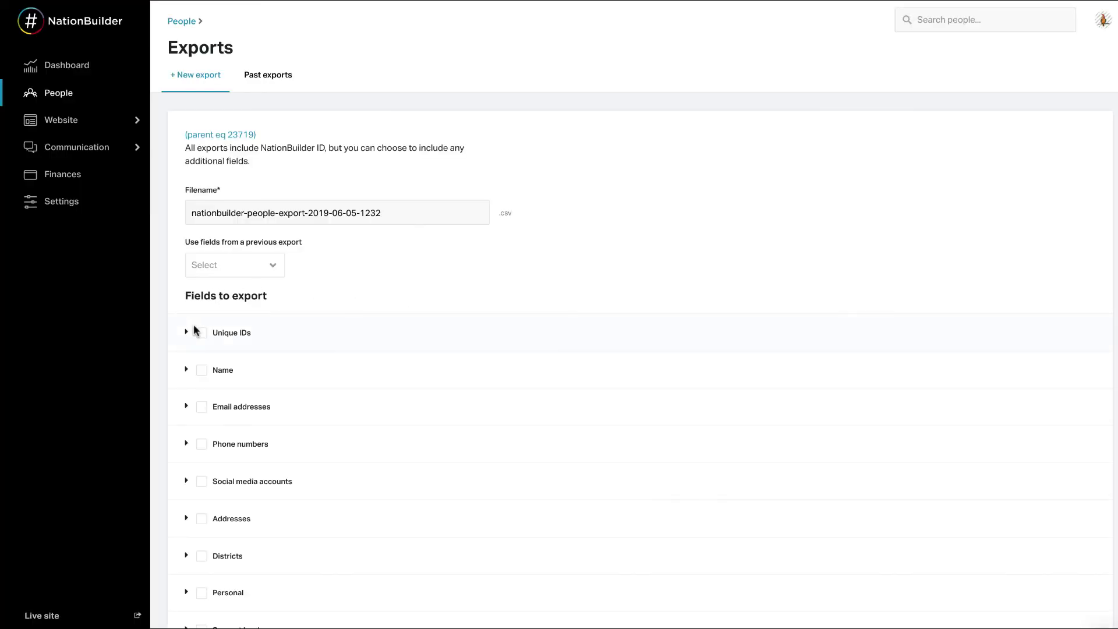
left_click(201, 333)
left_click(201, 371)
scroll(320, 387, "down", 7)
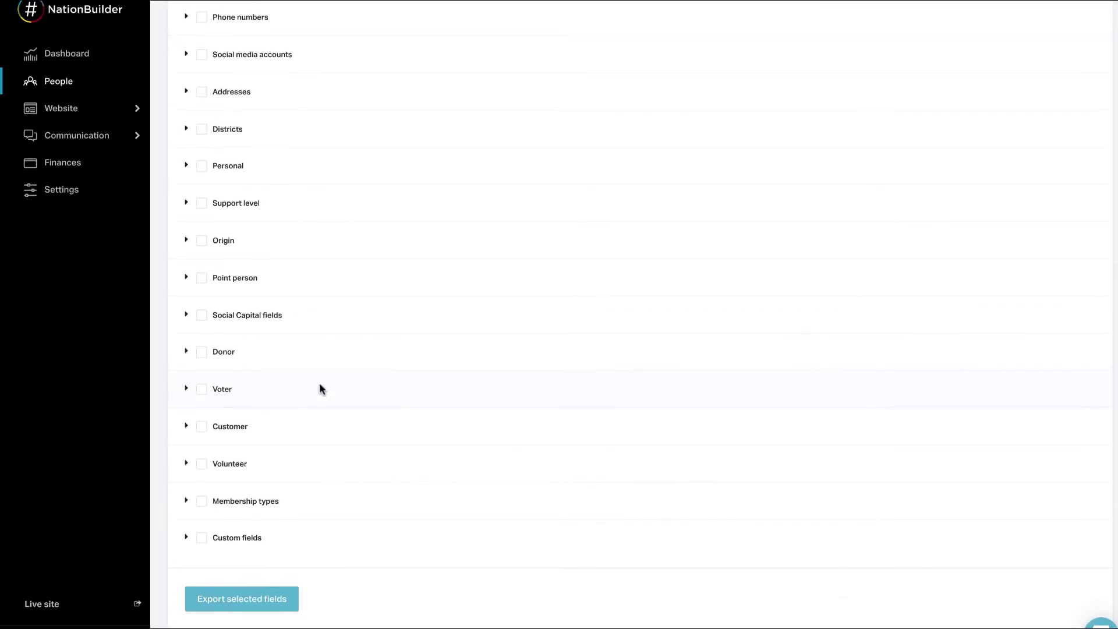
left_click(236, 609)
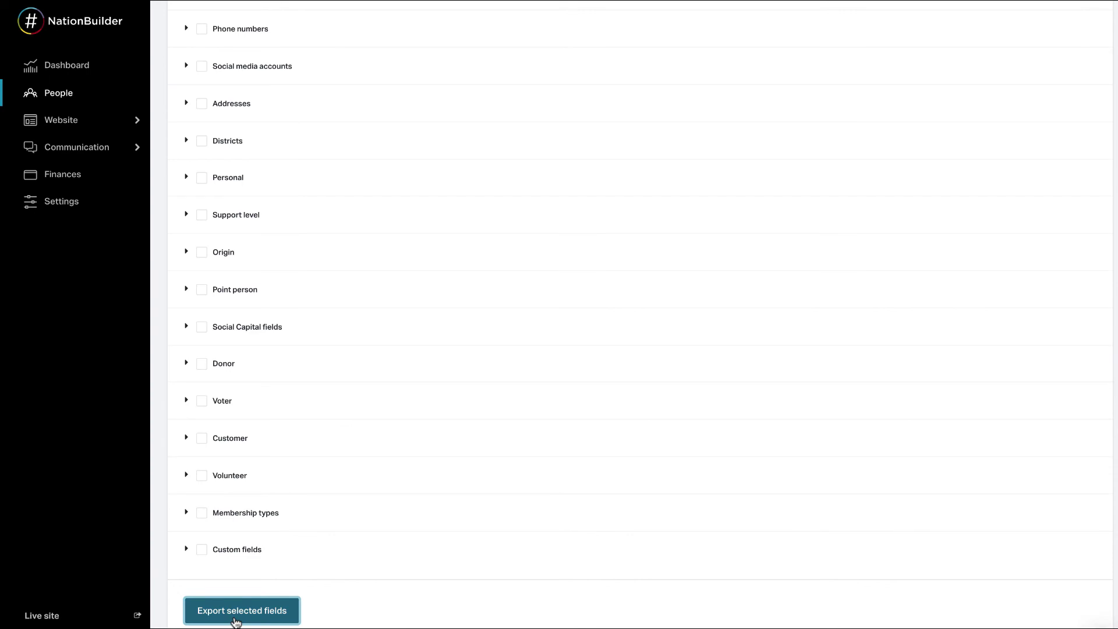